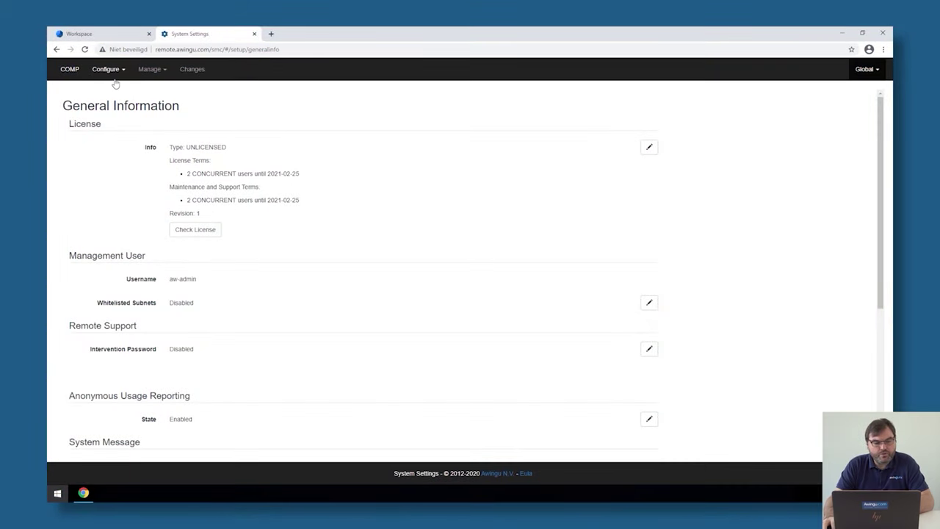
left_click(110, 71)
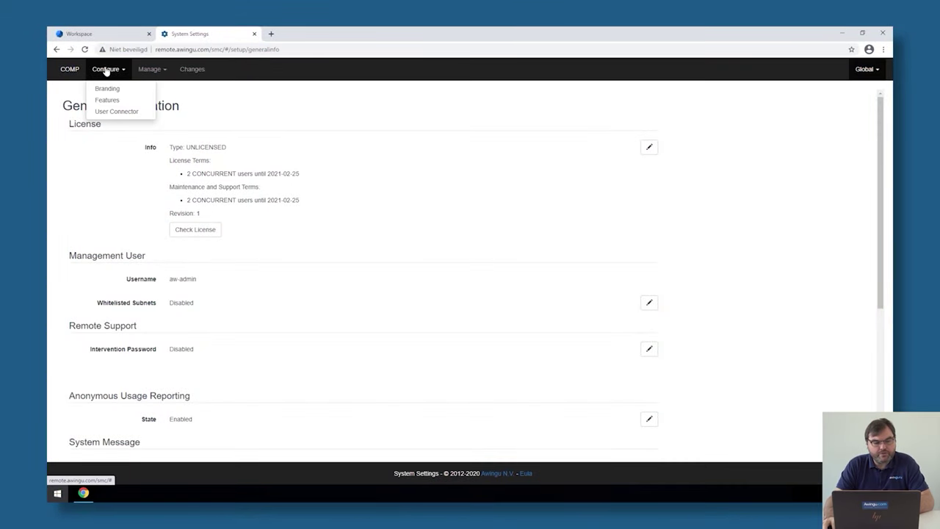
left_click(119, 111)
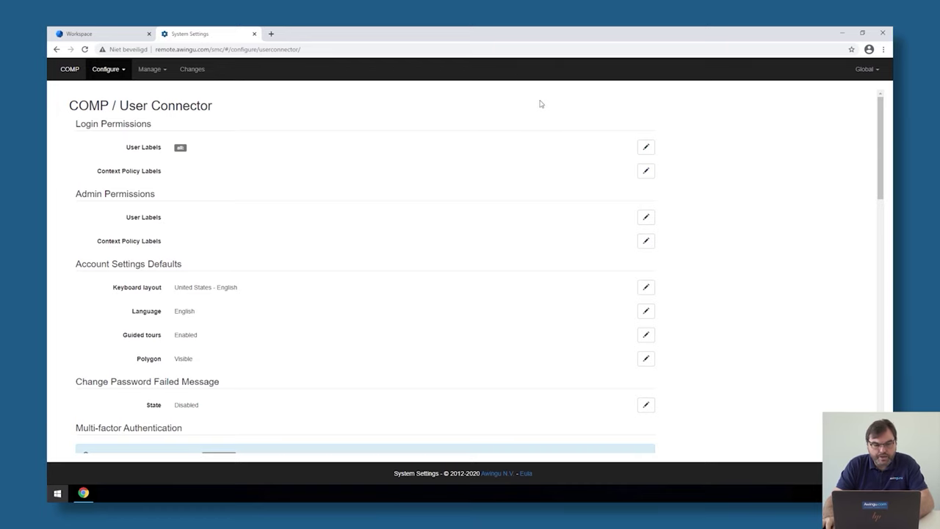
left_click(646, 146)
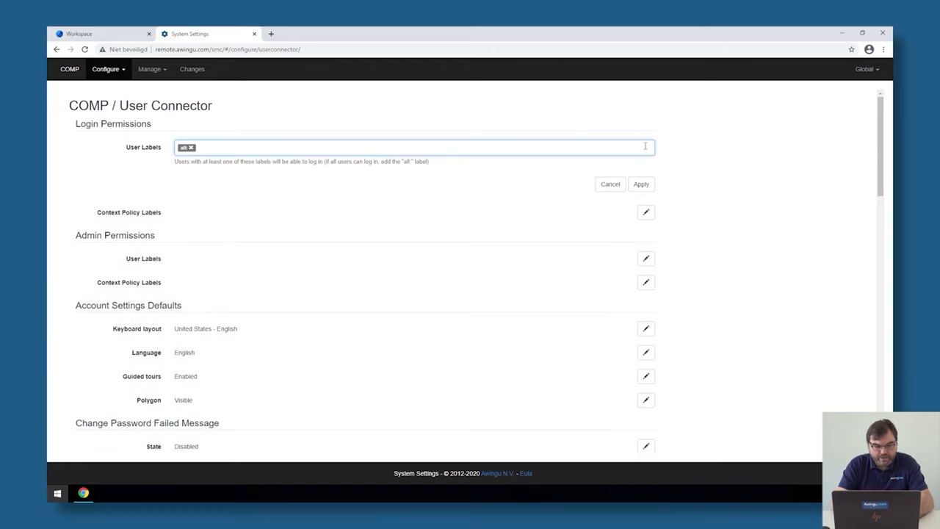
type("group:")
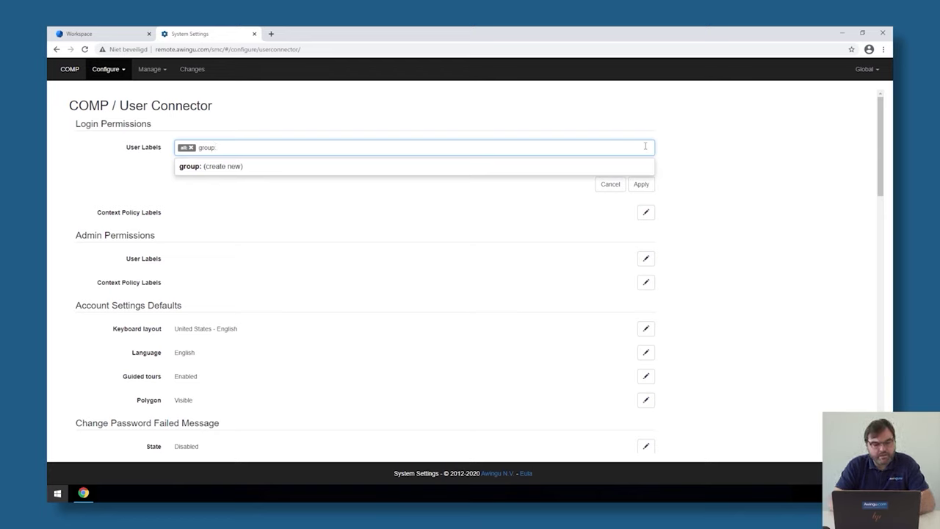
key("BackSpace")
key("BackSpace")
key("BackSpace")
key("BackSpace")
key("BackSpace")
key("BackSpace")
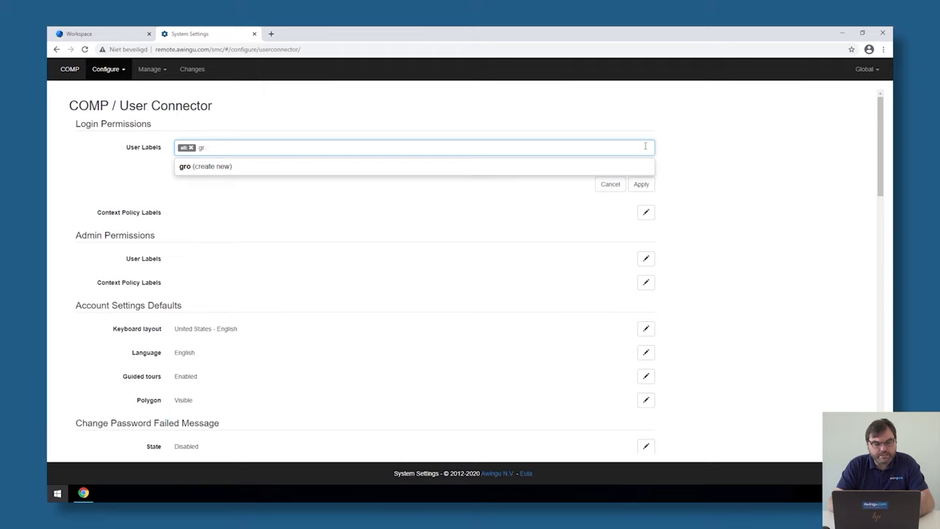
left_click(610, 184)
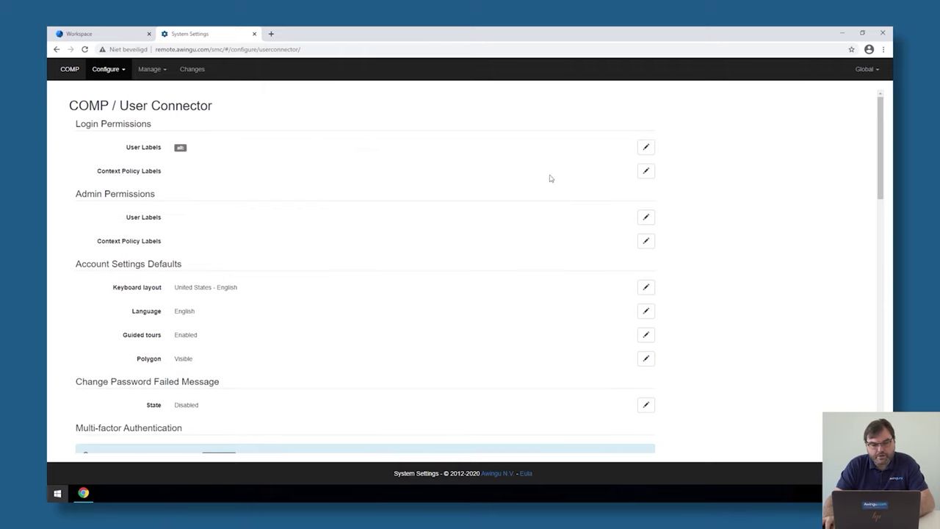
Import the Active Directory groups "training admins" and "training users" as labels
left_click(158, 73)
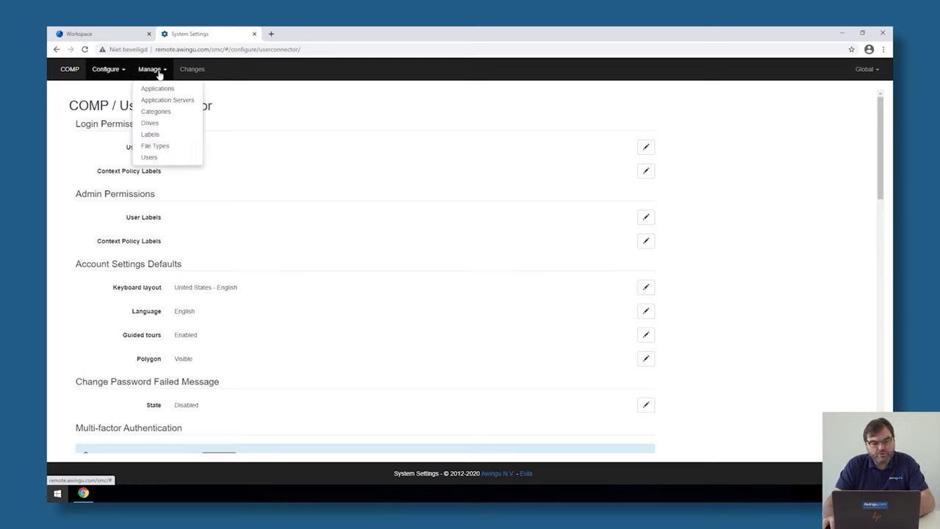
left_click(169, 135)
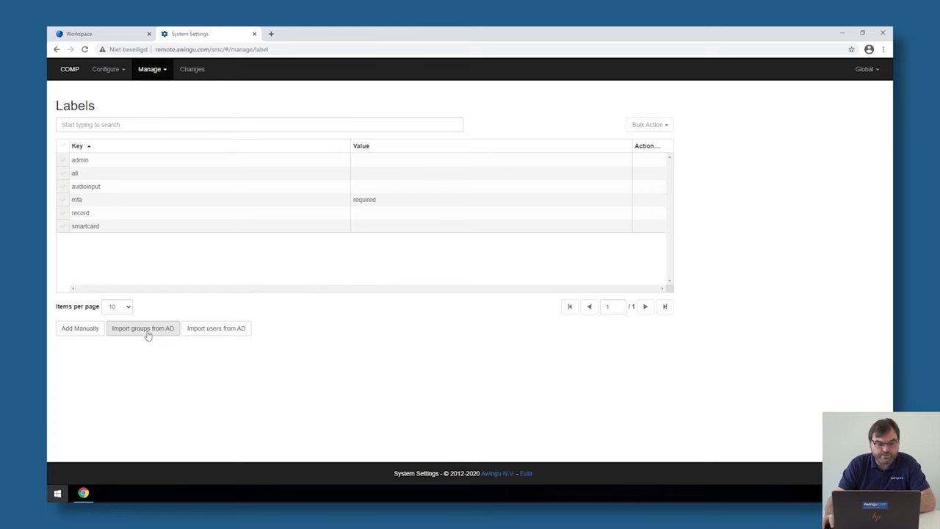
left_click(149, 335)
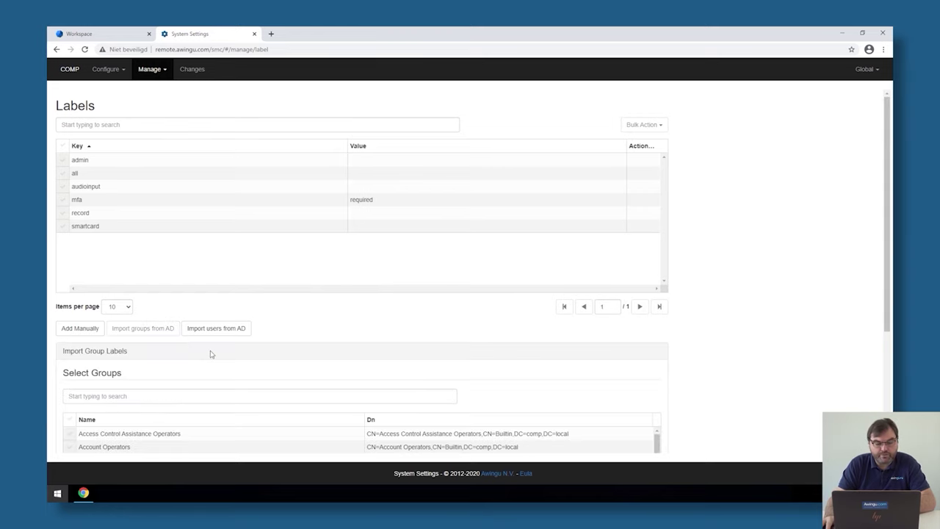
scroll(210, 354, "down", 3)
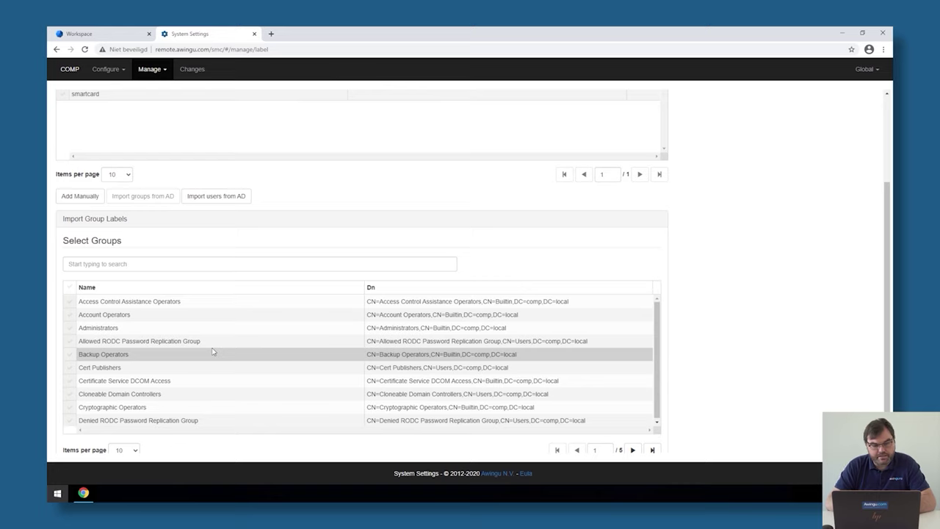
left_click(180, 267)
type("trainn")
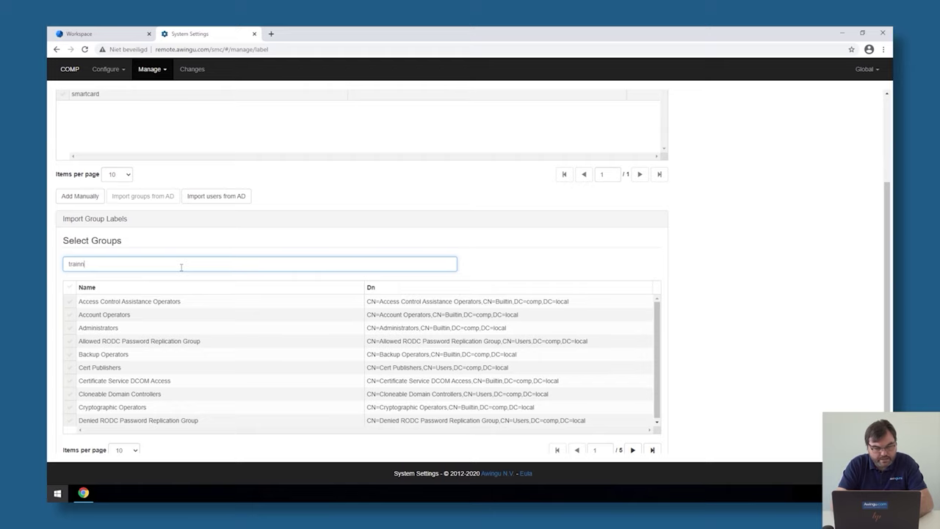
type("ng")
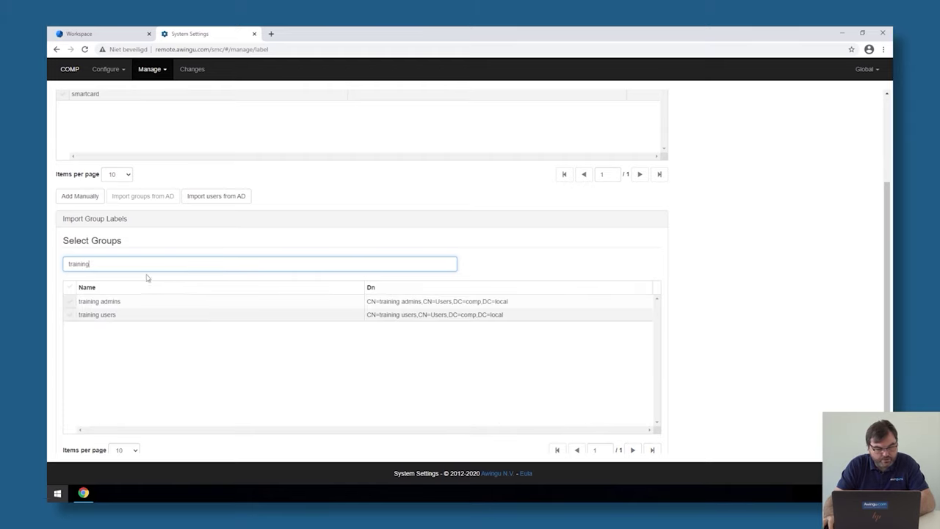
left_click(70, 301)
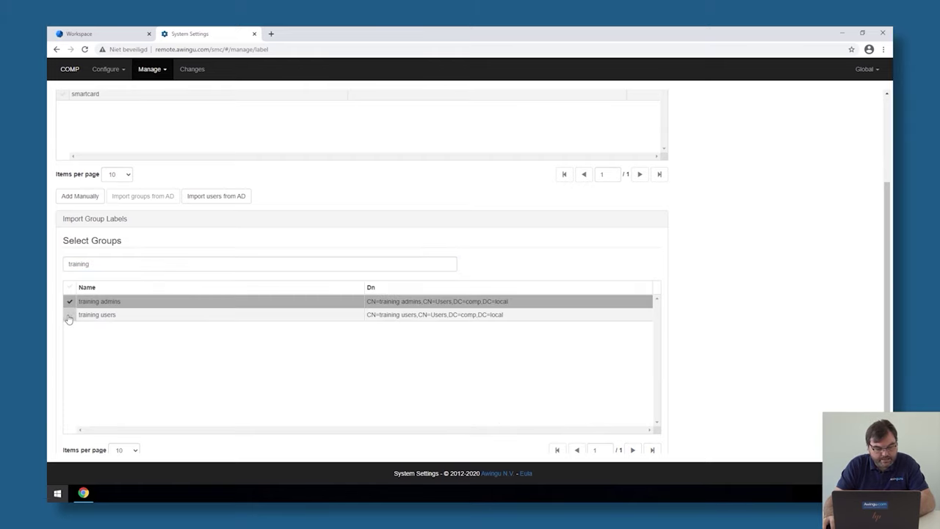
left_click(69, 315)
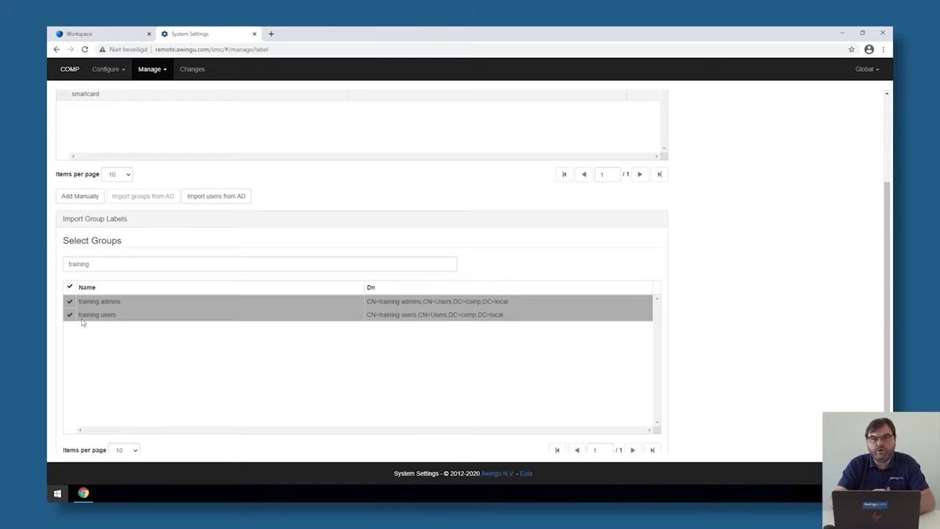
scroll(160, 342, "down", 1)
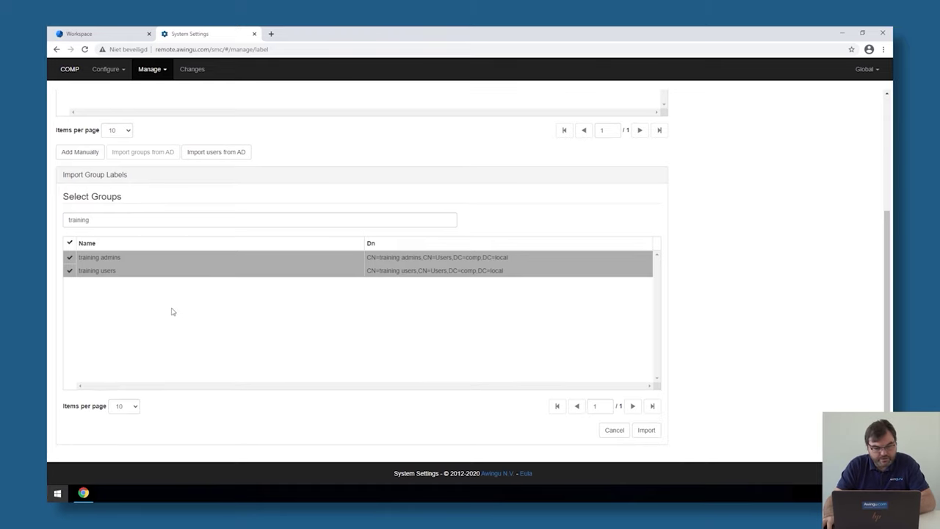
left_click(644, 432)
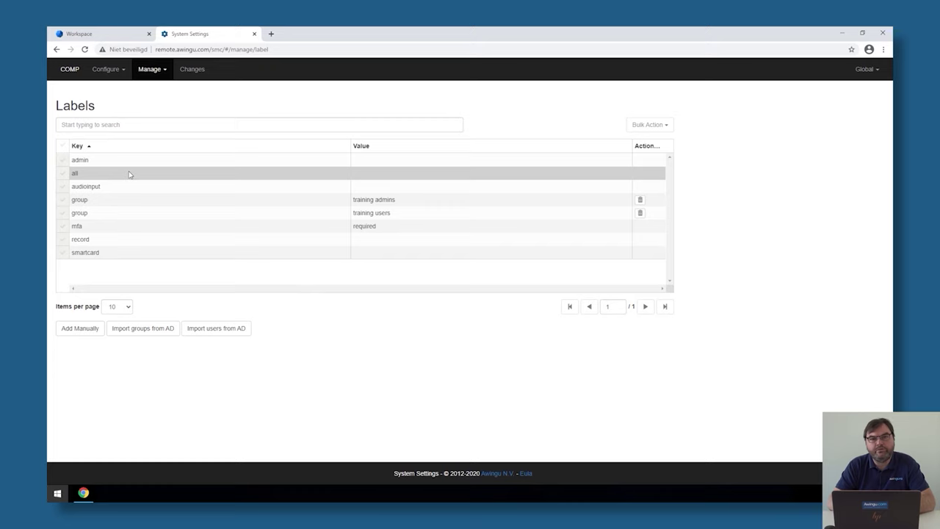
Find the individual user by first name in Active Directory and import that account as a username label
left_click(229, 328)
left_click(215, 396)
type("st")
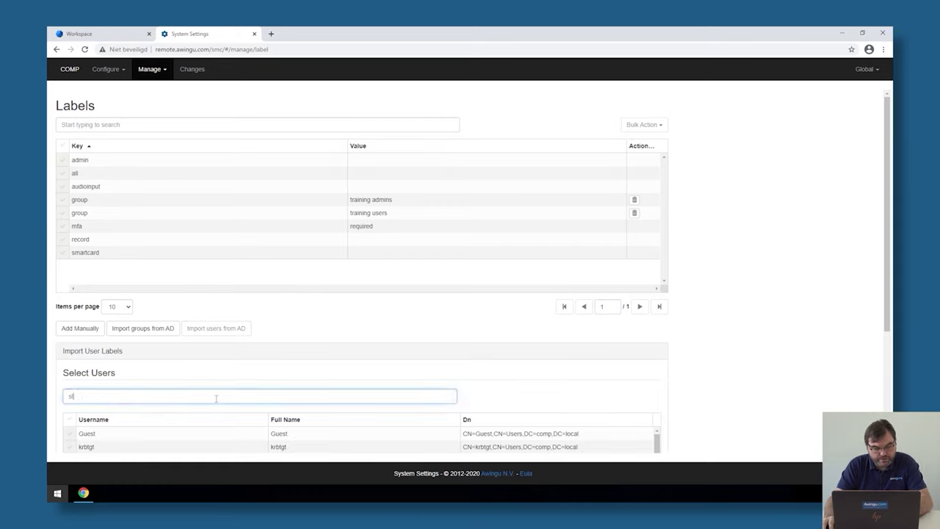
type("even")
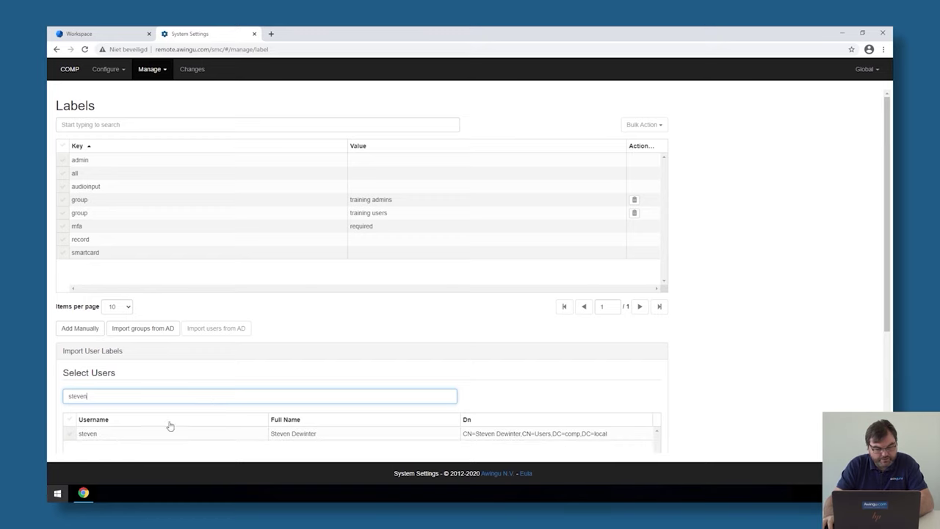
left_click(158, 434)
scroll(403, 384, "down", 3)
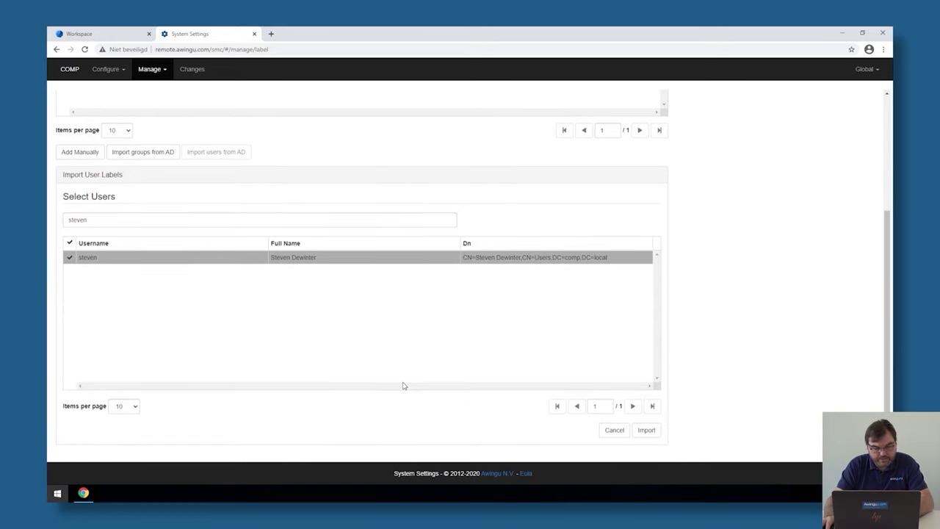
left_click(644, 435)
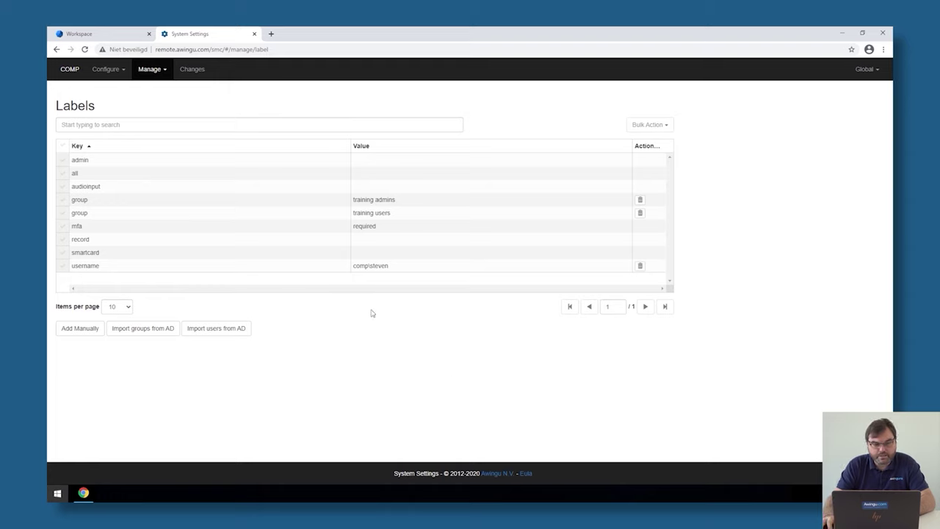
Replace the "all:" login permission user label with group:training admins, group:training users and the imported username label in the User Connector settings
left_click(106, 71)
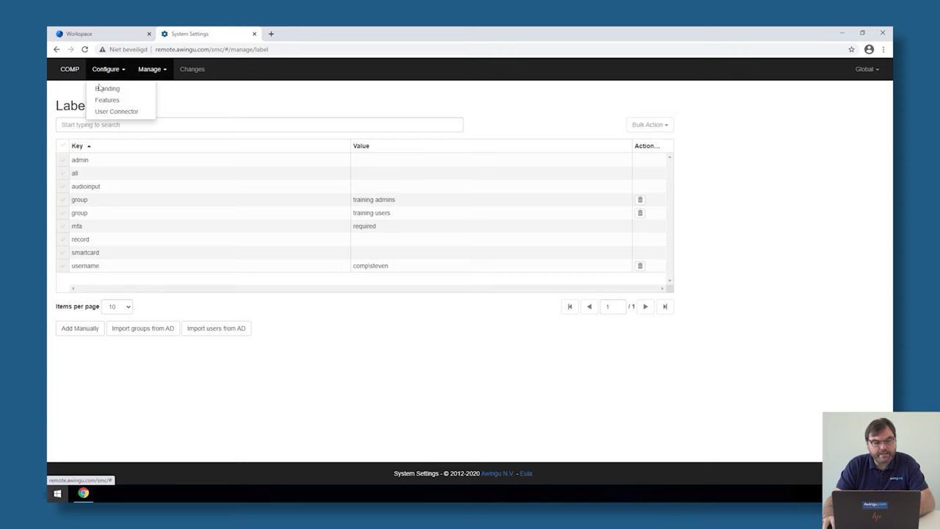
left_click(109, 111)
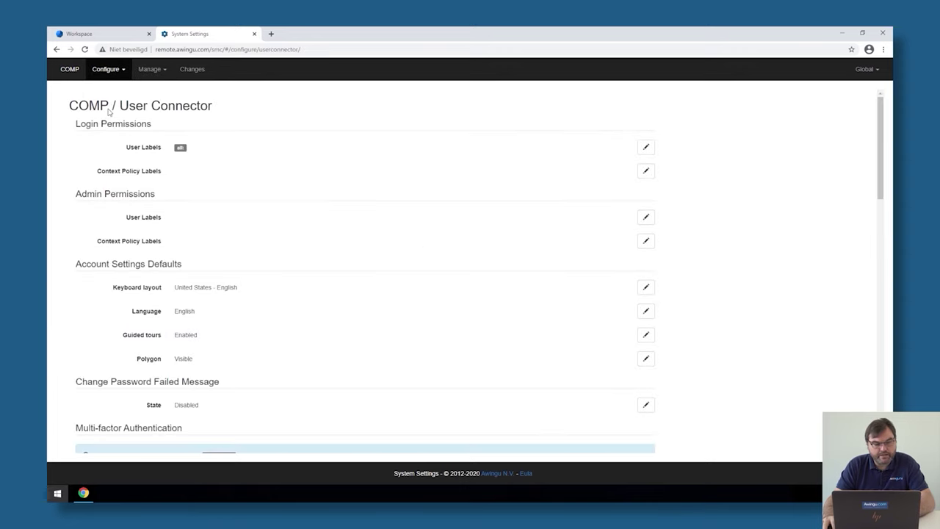
left_click(647, 149)
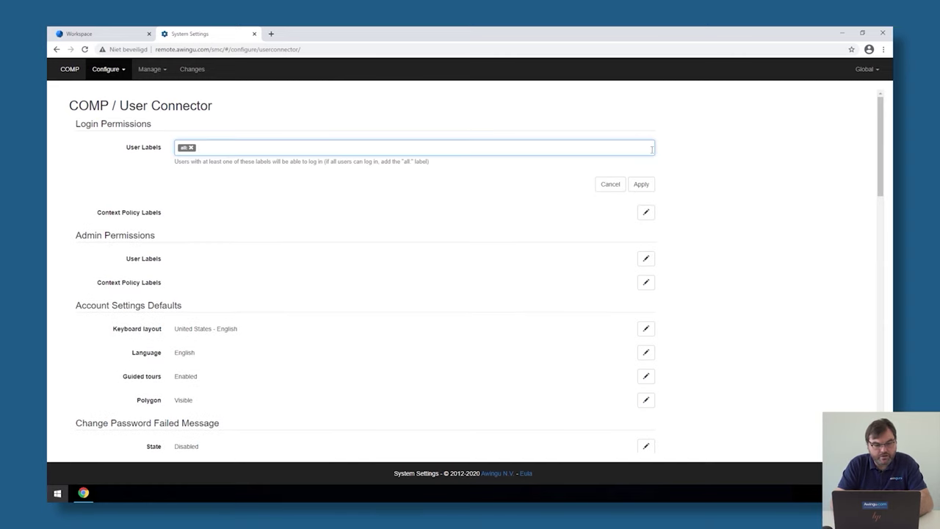
key("BackSpace")
type("gro")
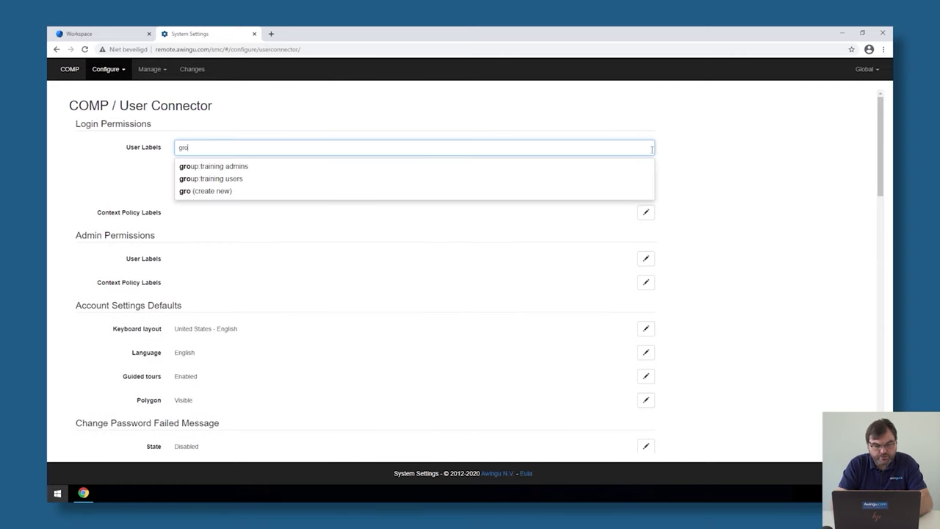
left_click(424, 167)
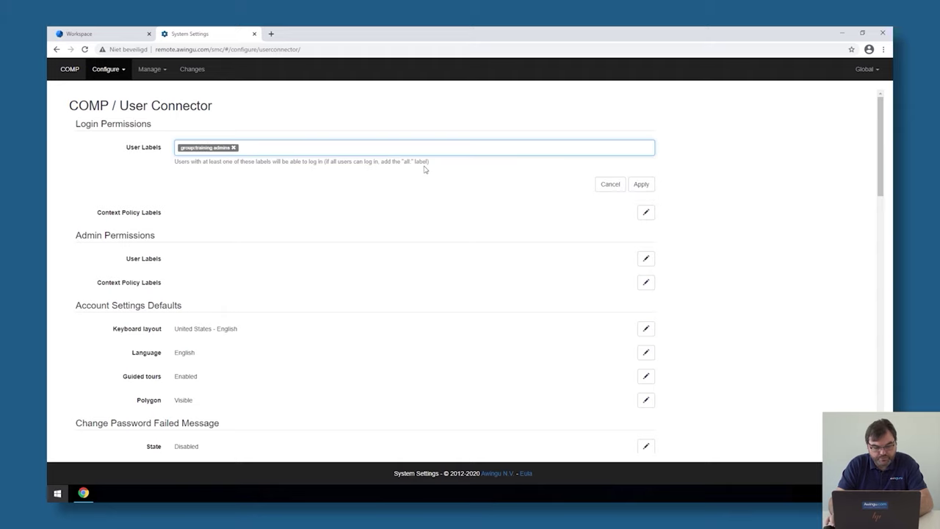
type("gr")
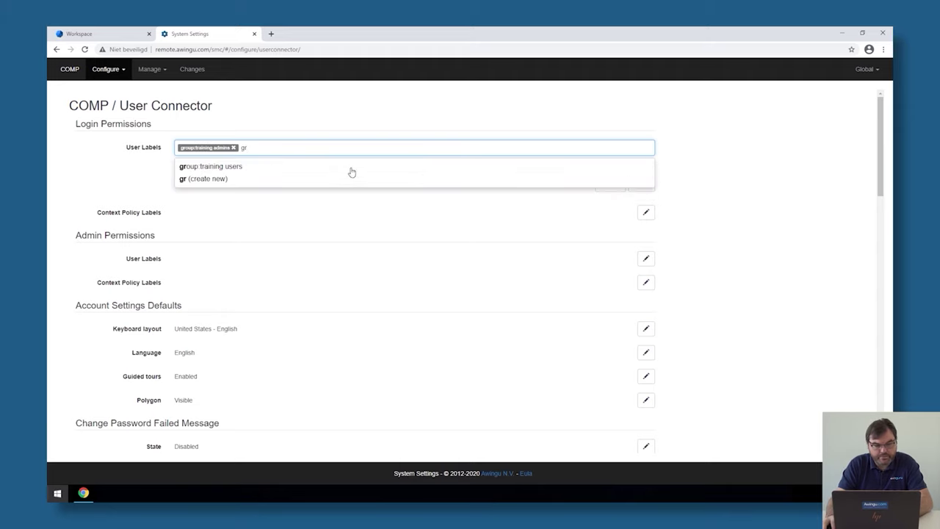
left_click(351, 168)
type("ste")
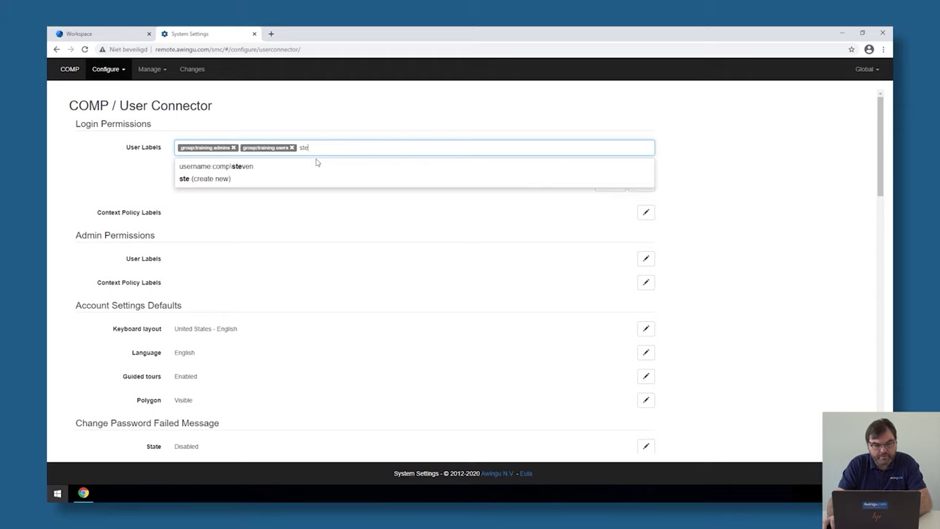
left_click(313, 167)
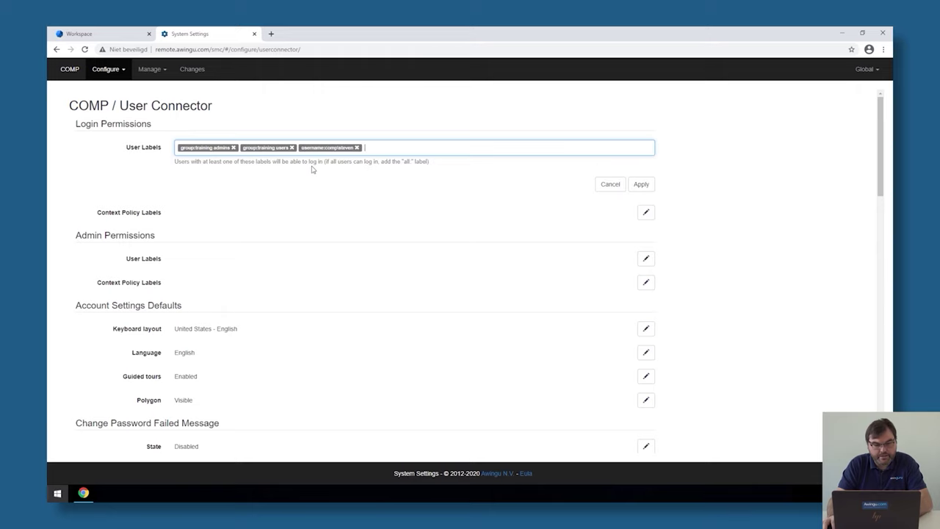
left_click(641, 184)
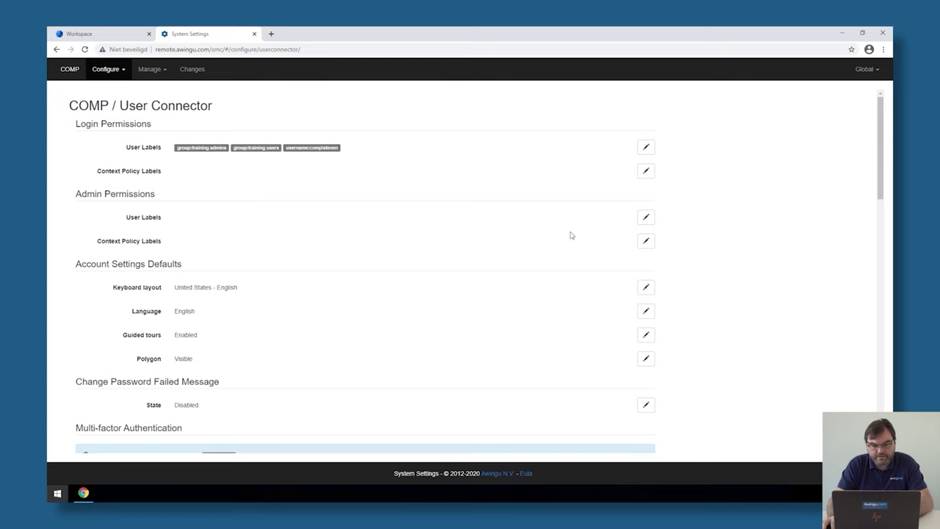
Grant admin permissions to the imported username label and group:training admins, and apply the change
left_click(639, 221)
type("ste")
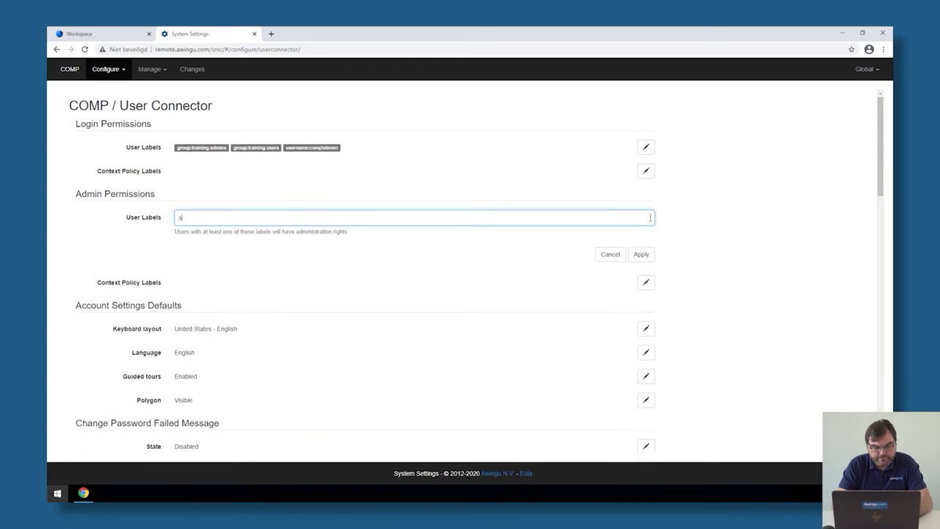
left_click(387, 237)
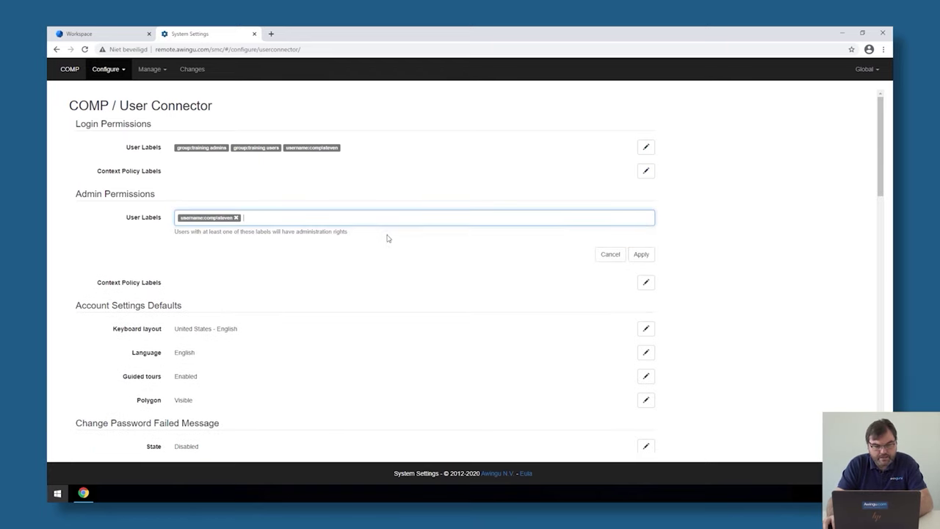
type("gr")
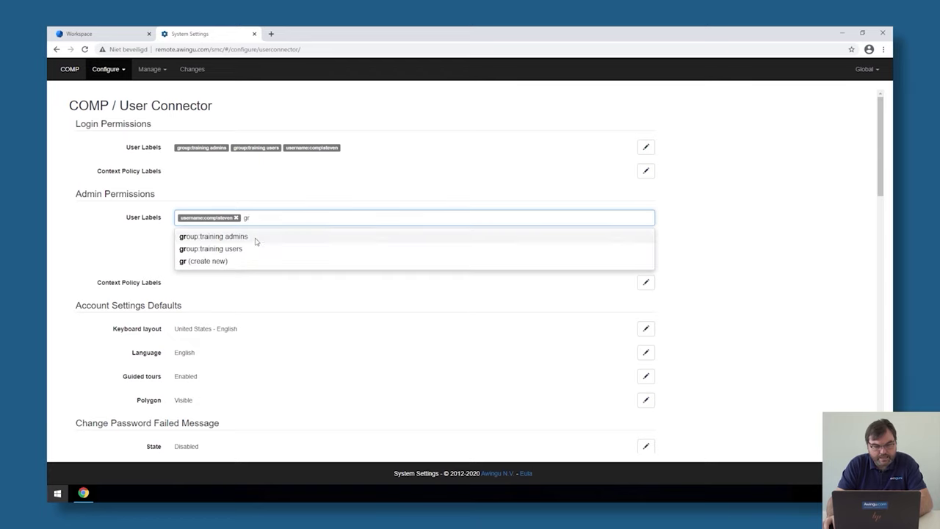
left_click(256, 238)
left_click(640, 255)
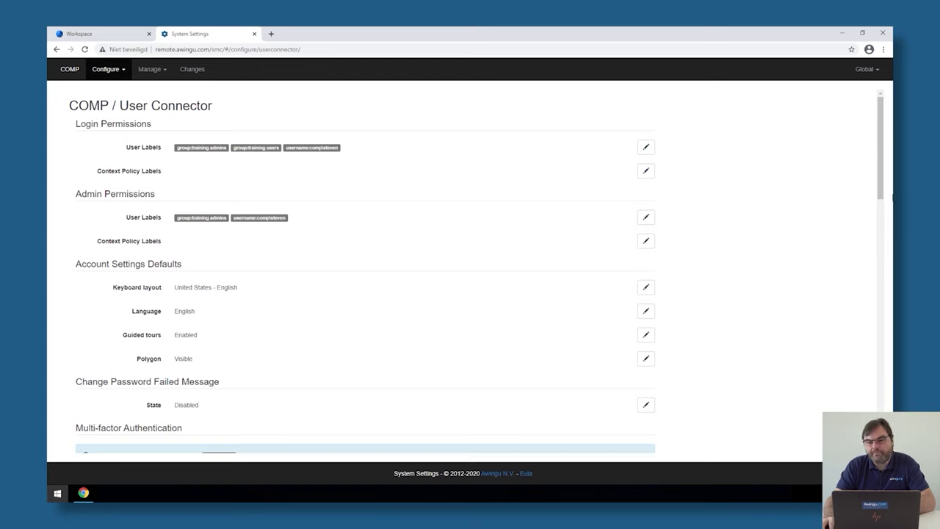
Enable whitelisted subnets for the management user in the global general information, set them to 194.78.11.178 and apply
left_click(860, 77)
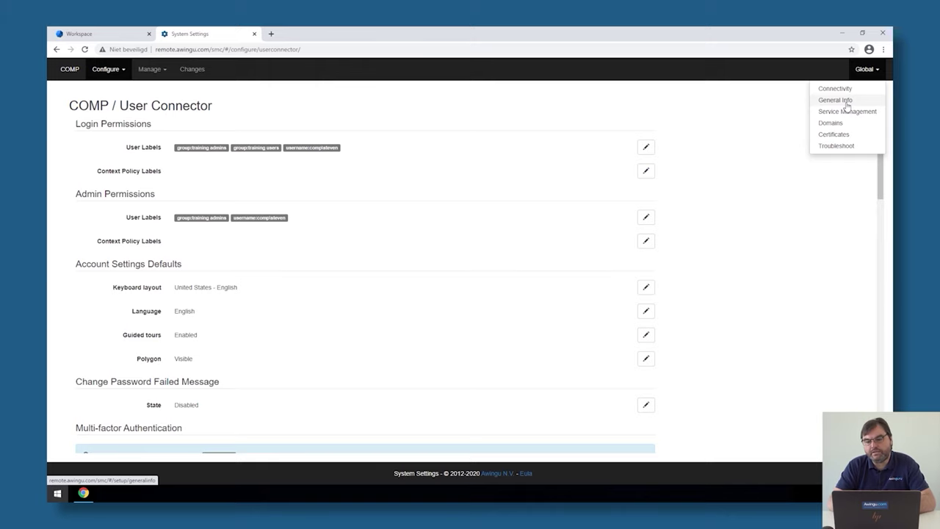
left_click(847, 106)
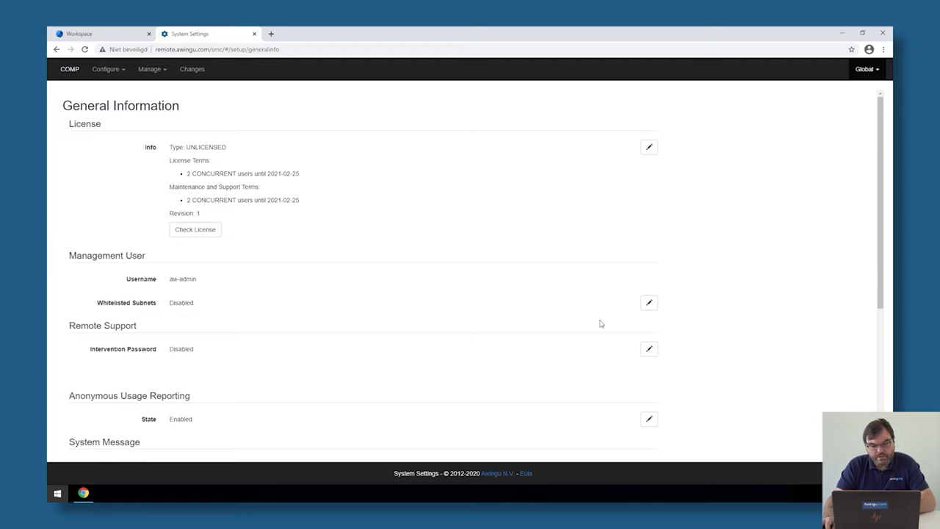
left_click(649, 305)
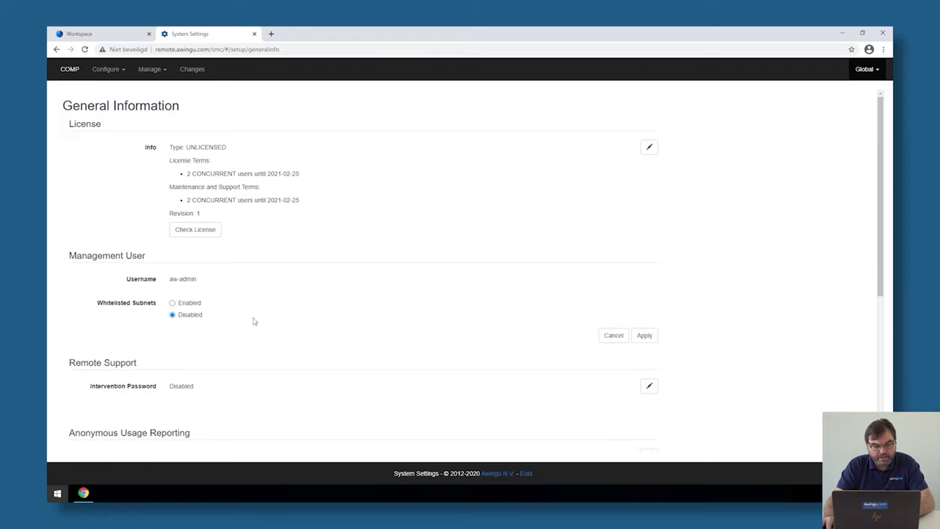
left_click(172, 302)
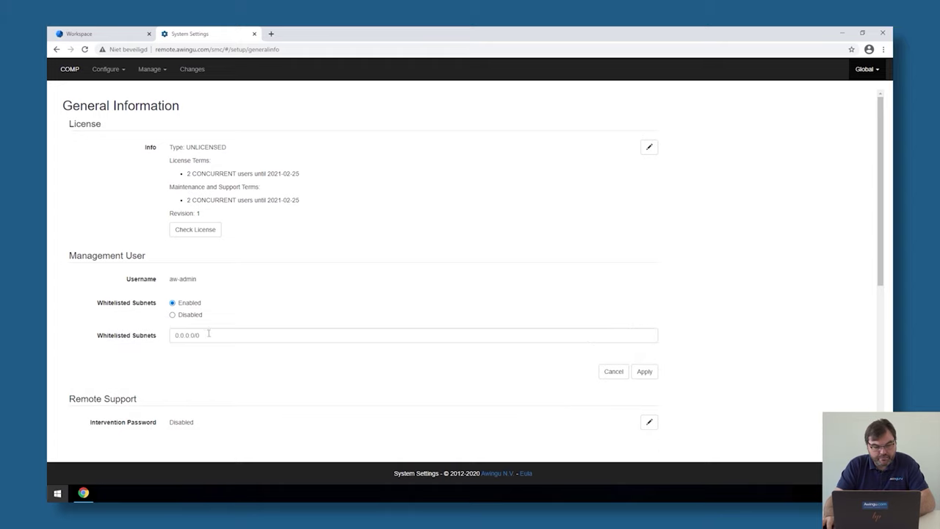
triple_click(208, 333)
type("194.78.11.178")
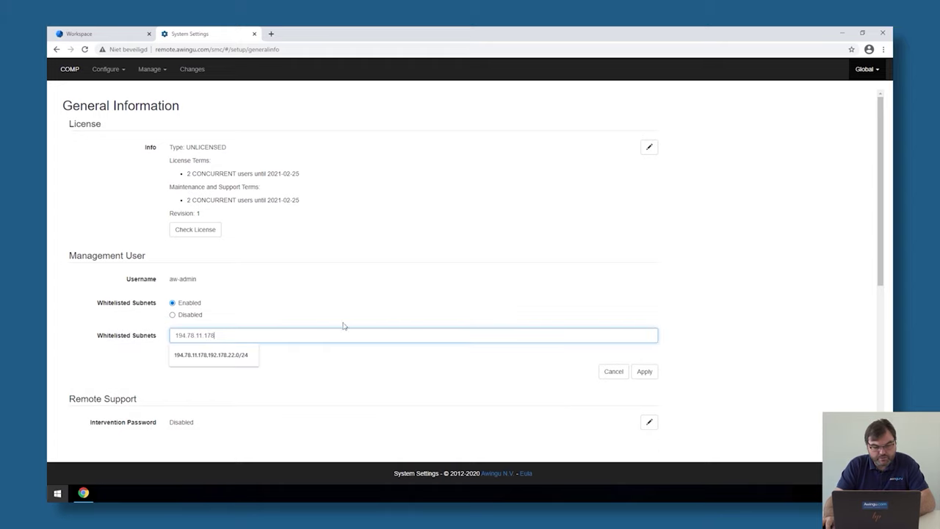
left_click(644, 371)
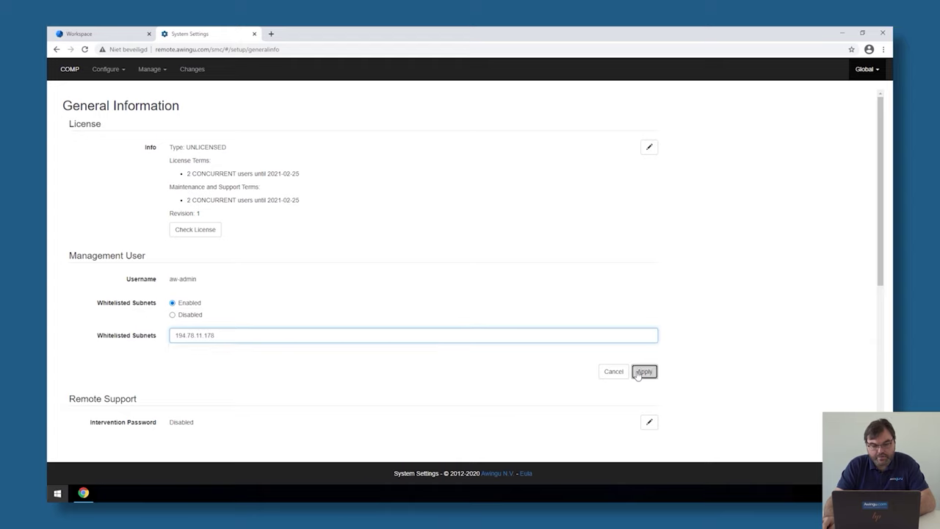